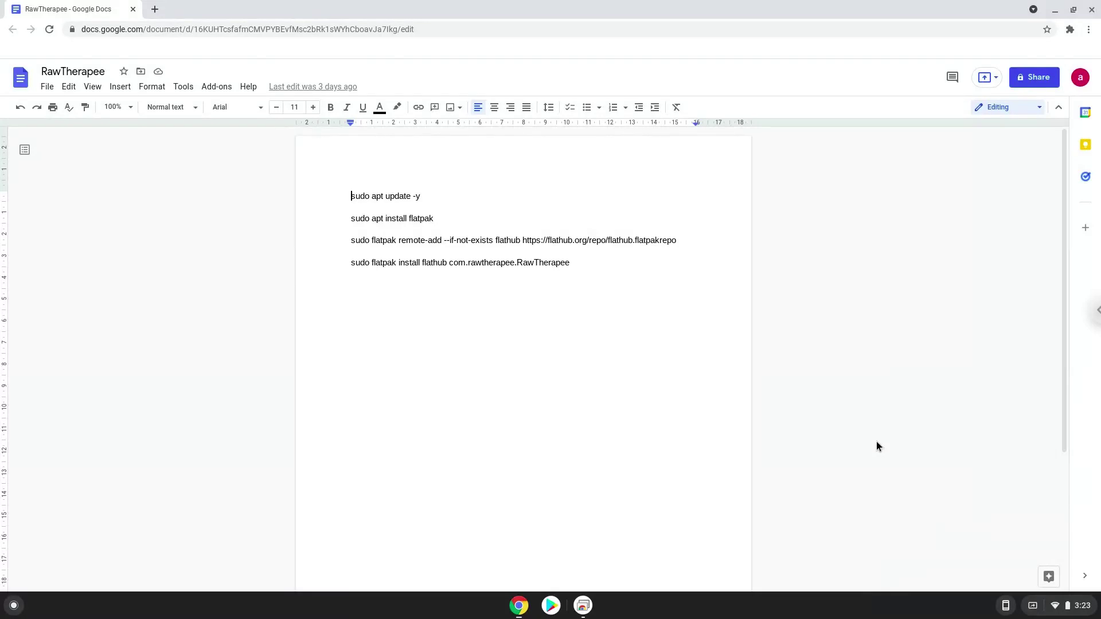
Step: Open ChromeOS Settings and go to the Developers section under Advanced
click(1062, 606)
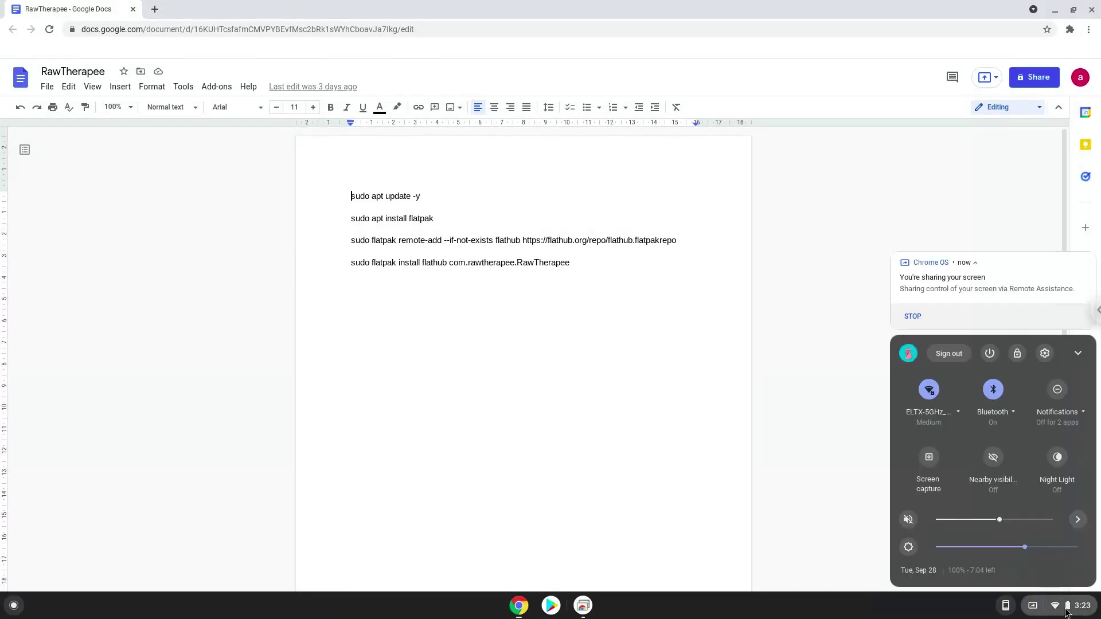
click(1045, 353)
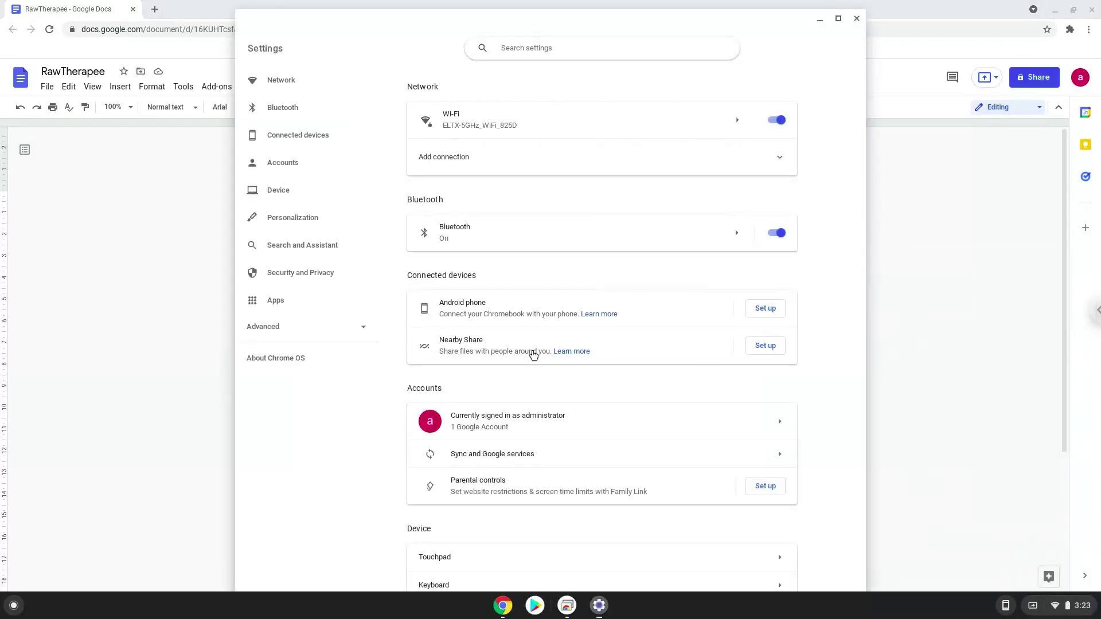
click(301, 329)
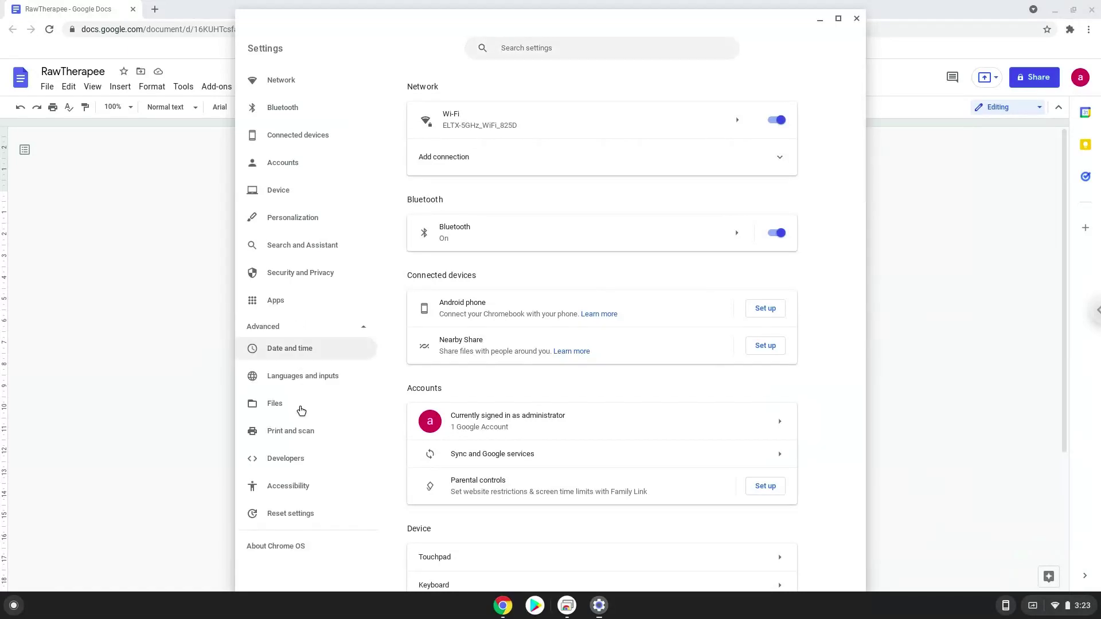
click(301, 460)
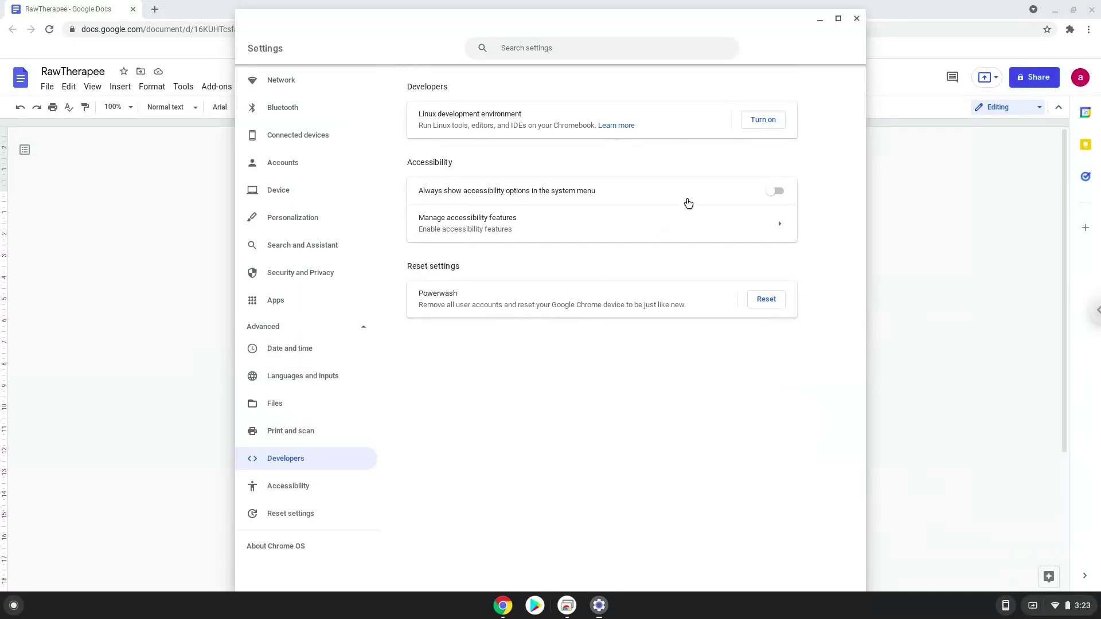
Step: Turn on and install the Linux development environment, then close the terminal it opens
click(762, 123)
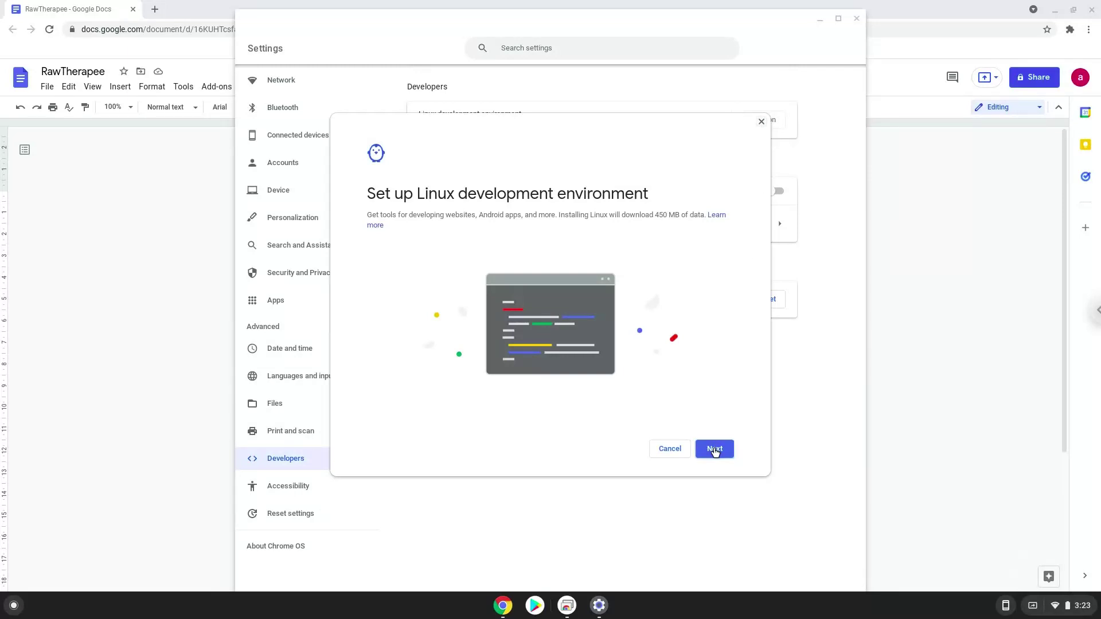
click(715, 451)
click(713, 450)
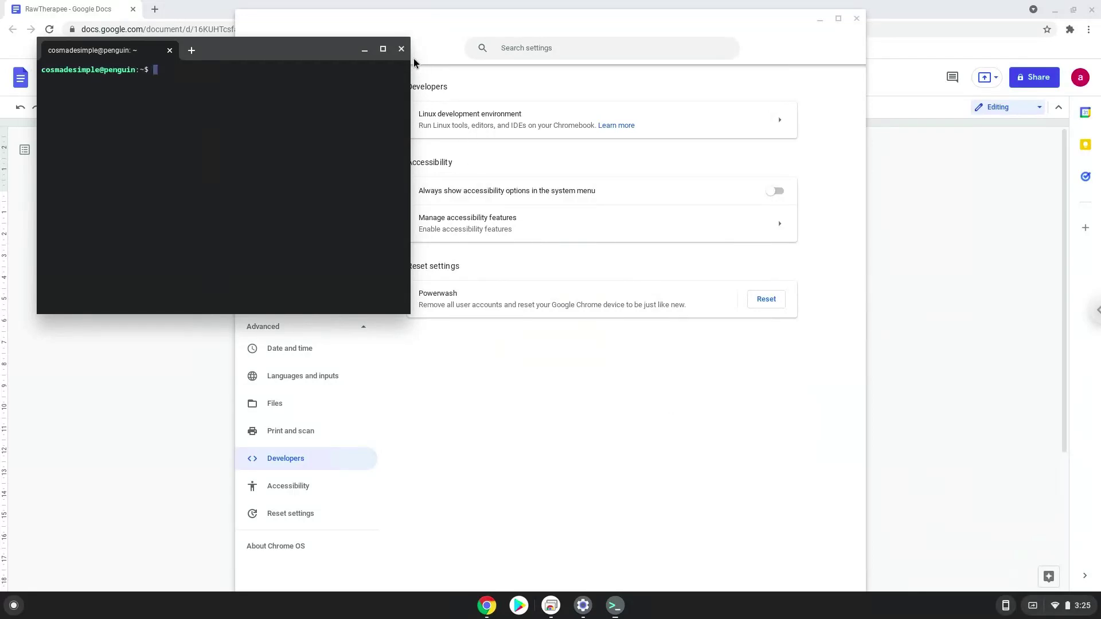
click(401, 49)
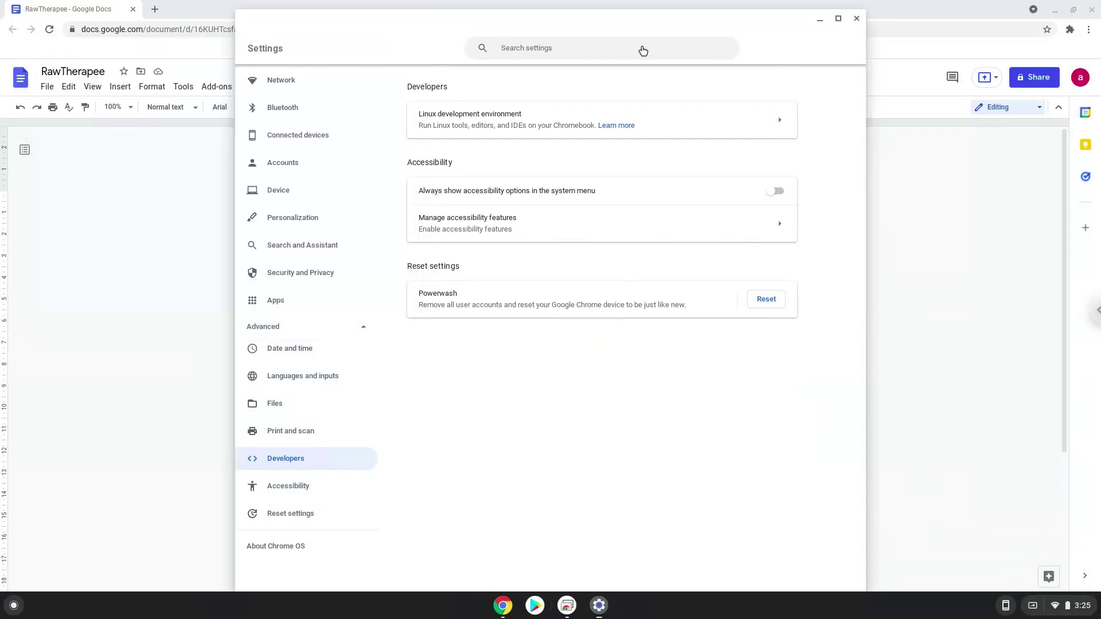
Step: Copy the 'sudo apt update -y' line from the document and search the launcher for 'ter'
click(857, 19)
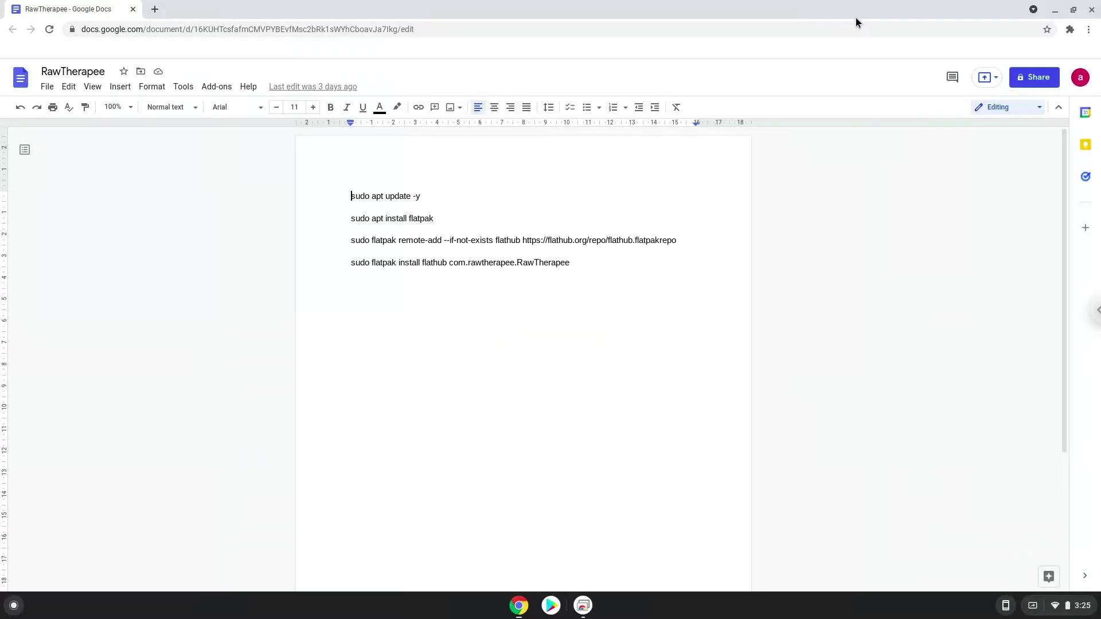
triple_click(393, 196)
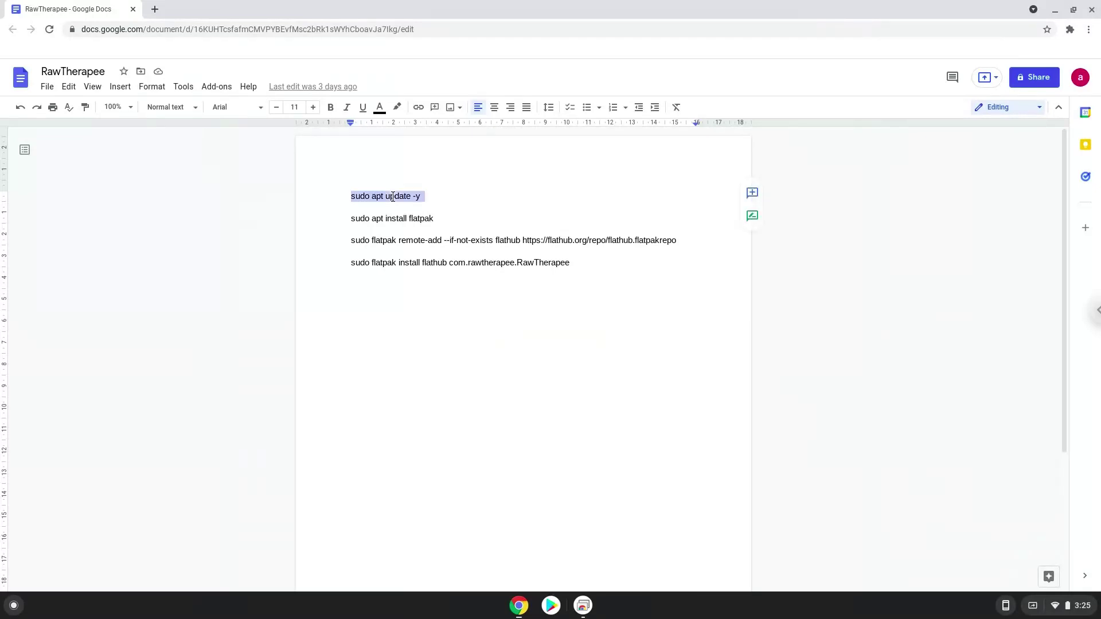
right_click(393, 197)
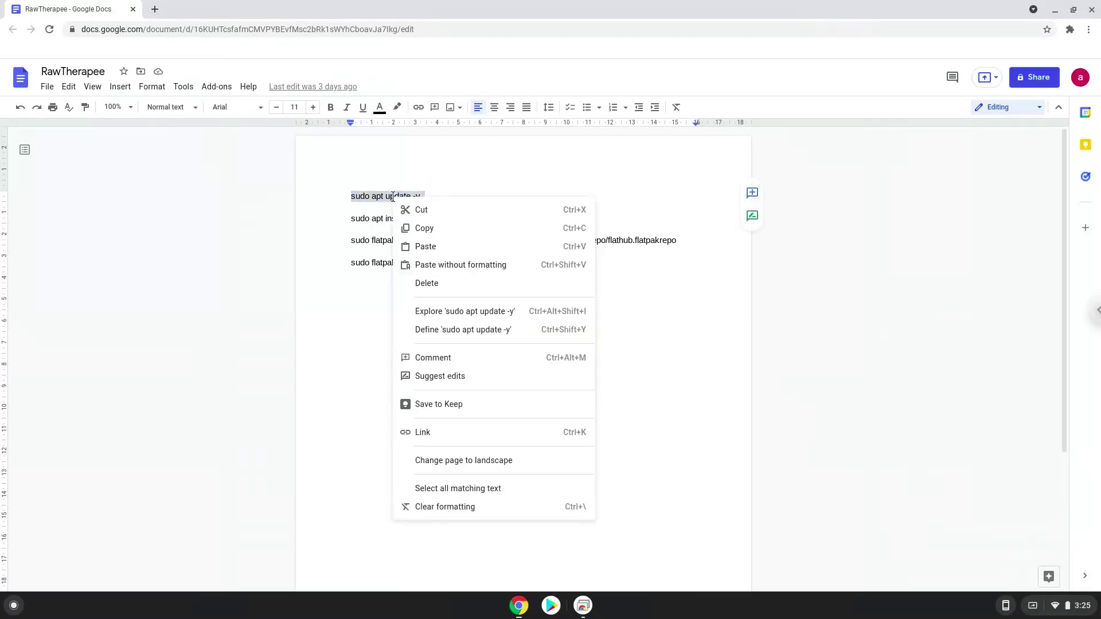
click(423, 228)
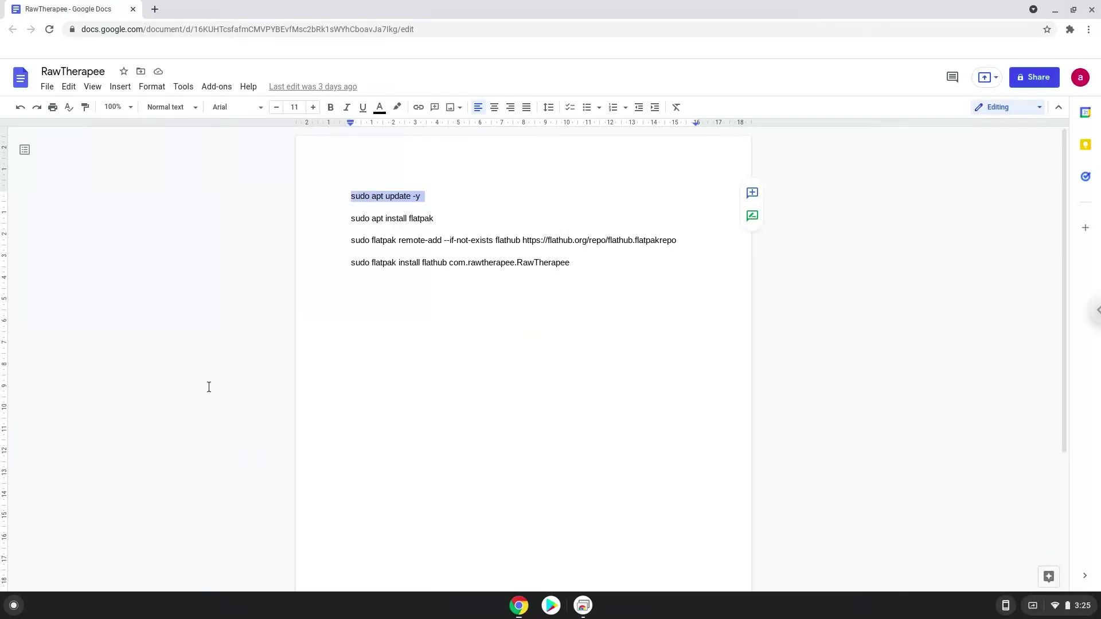
click(13, 606)
text(terminal)
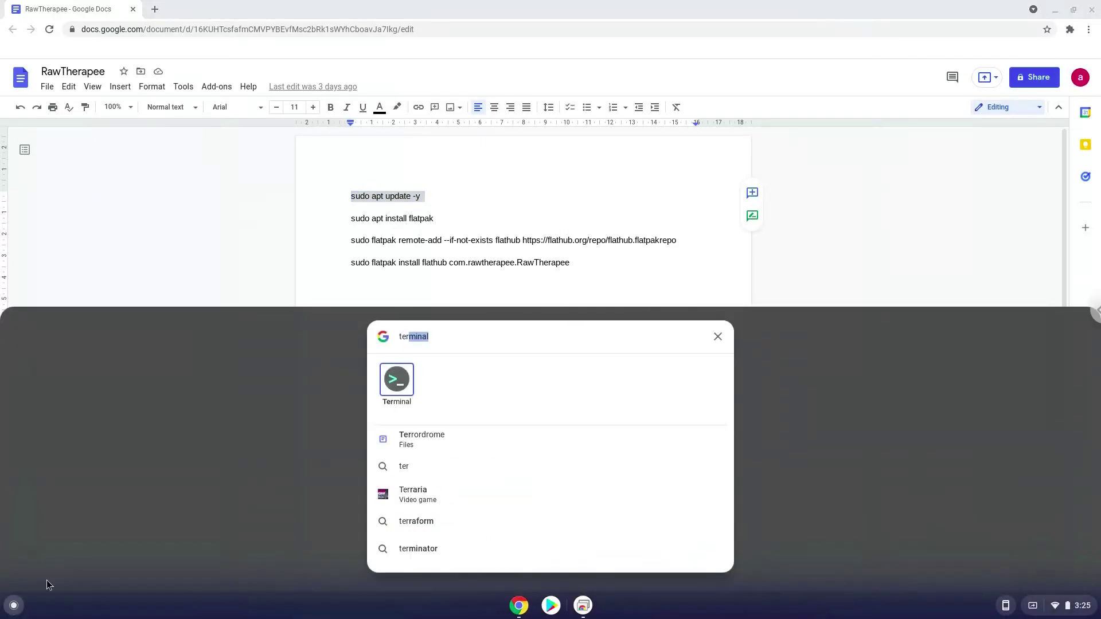
Step: Run sudo apt update -y in Terminal, then return to the RawTherapee document
click(393, 389)
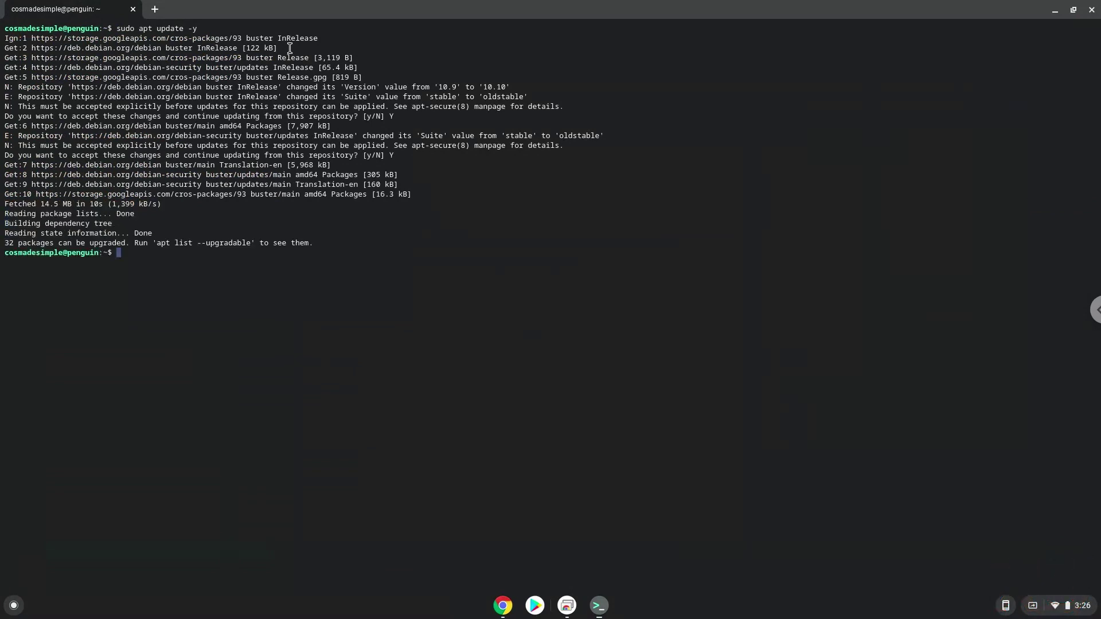
click(502, 605)
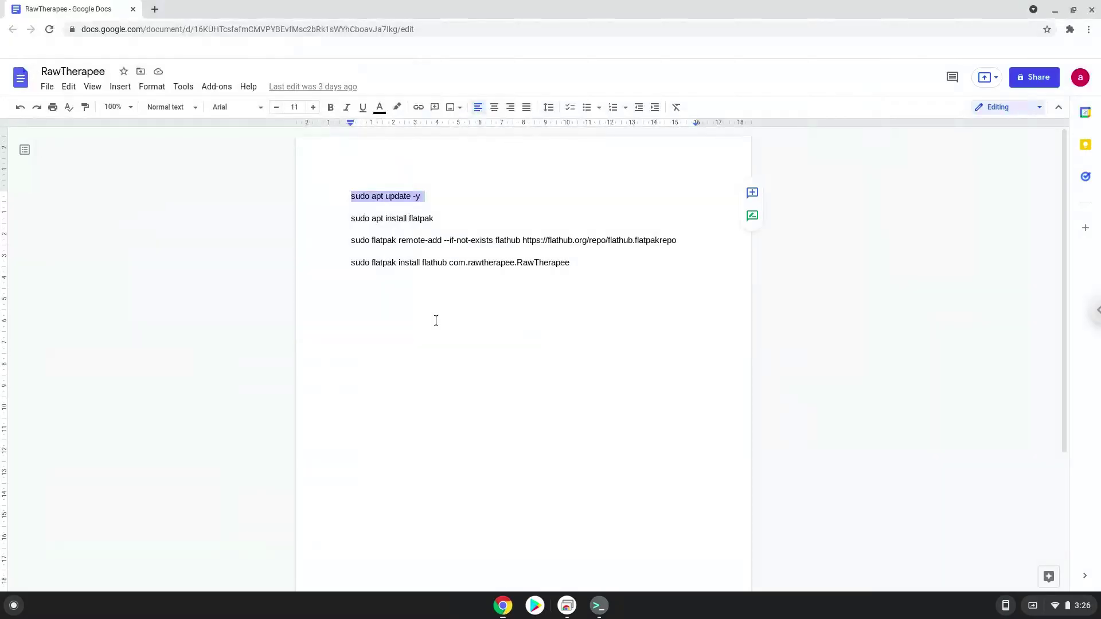
Step: Copy the 'sudo apt install flatpak' line and bring the Terminal back to the front
triple_click(407, 220)
right_click(405, 219)
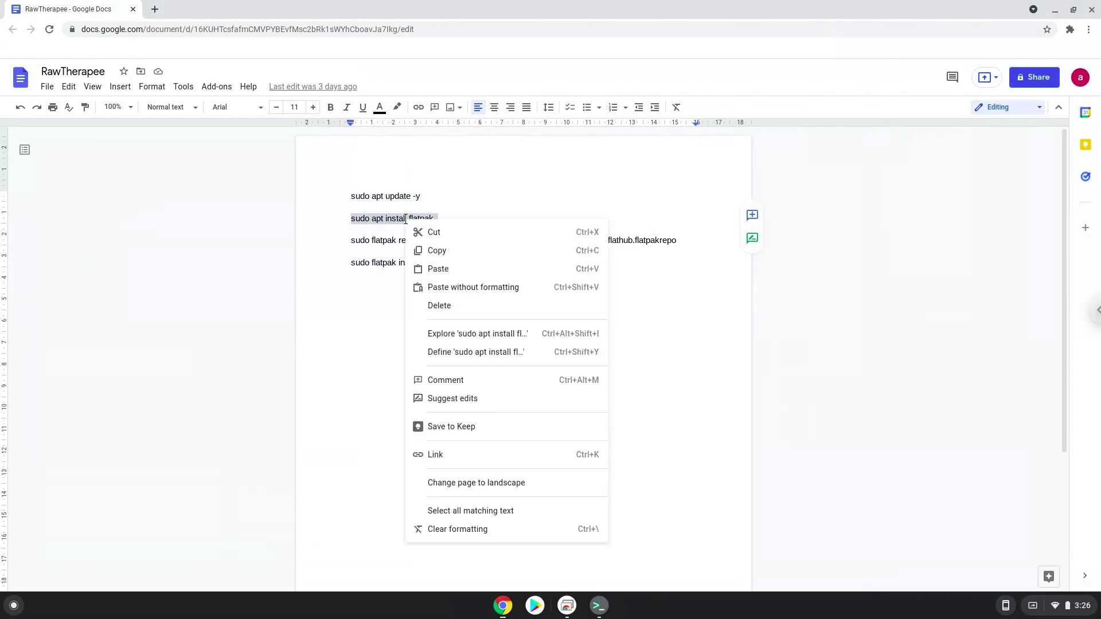
click(431, 252)
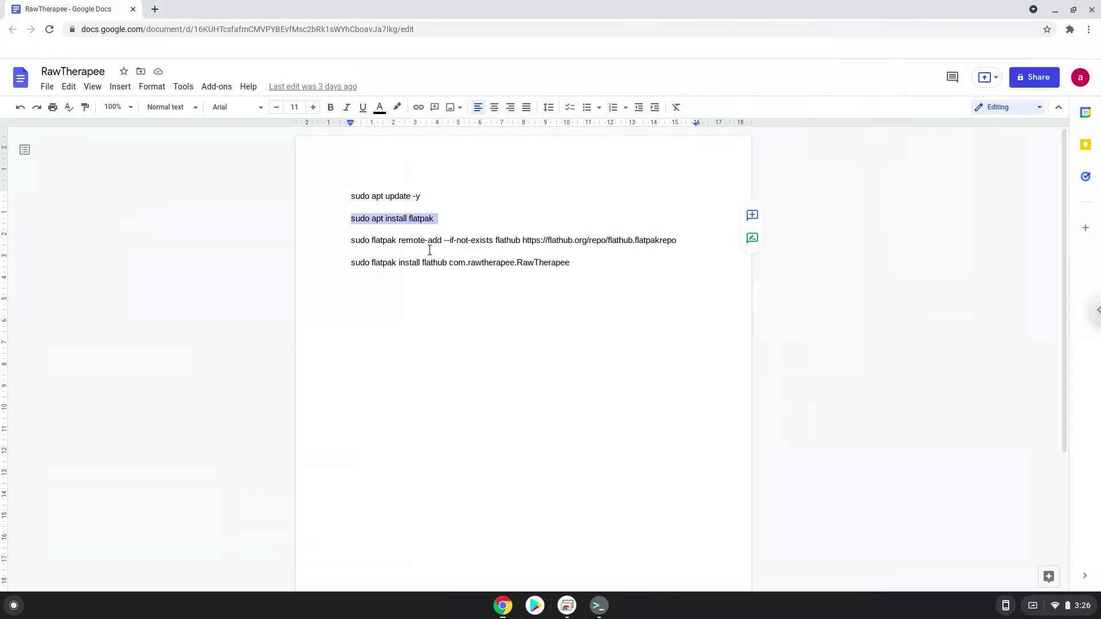
click(600, 608)
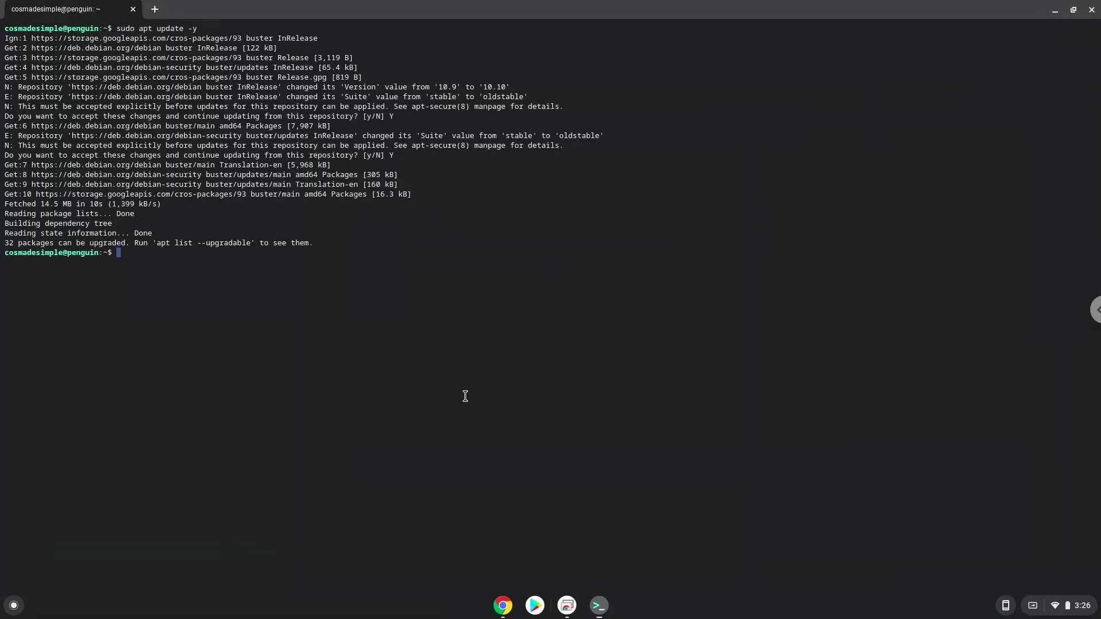
Step: Paste and run sudo apt install flatpak, accepting the additional packages
key(ctrl+shift+v)
key(Return)
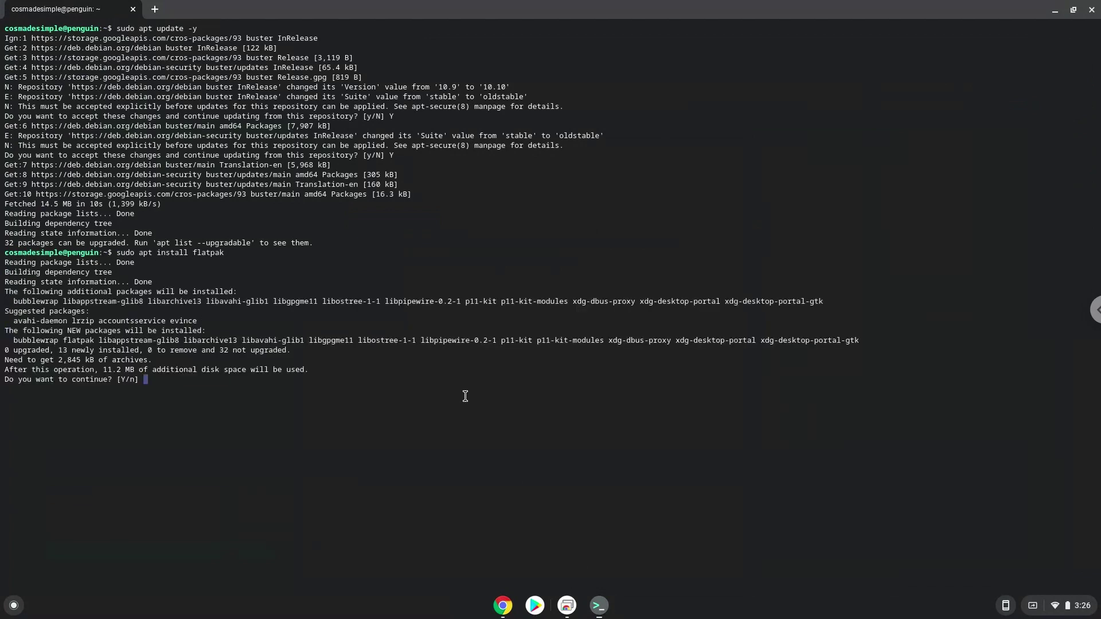
key(Return)
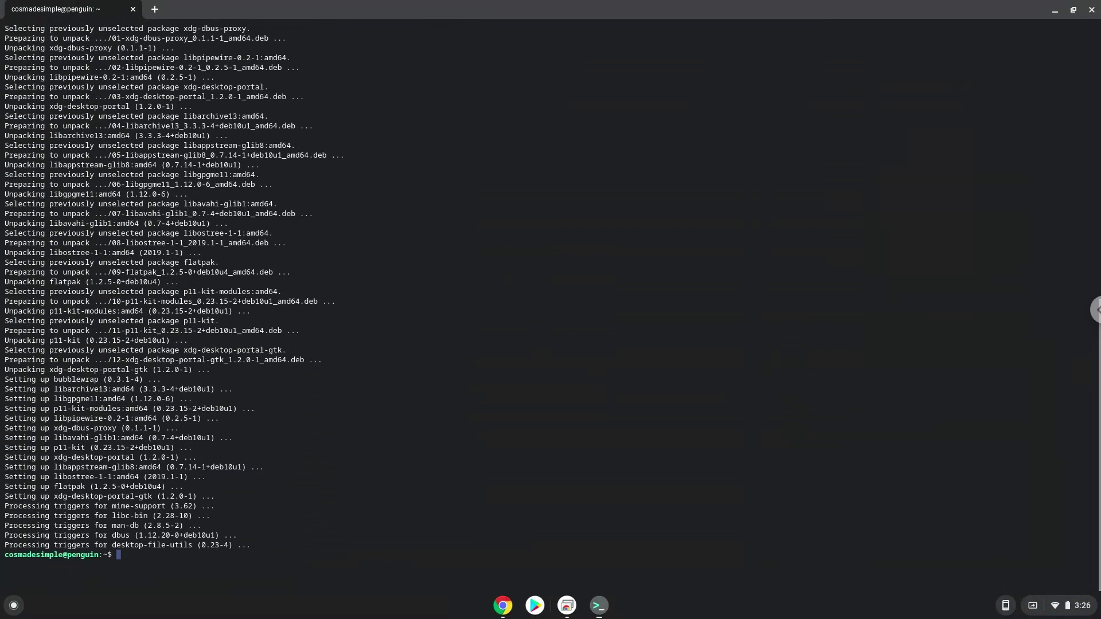
Step: Copy the 'sudo flatpak remote-add --if-not-exists flathub' line from the RawTherapee document
click(503, 606)
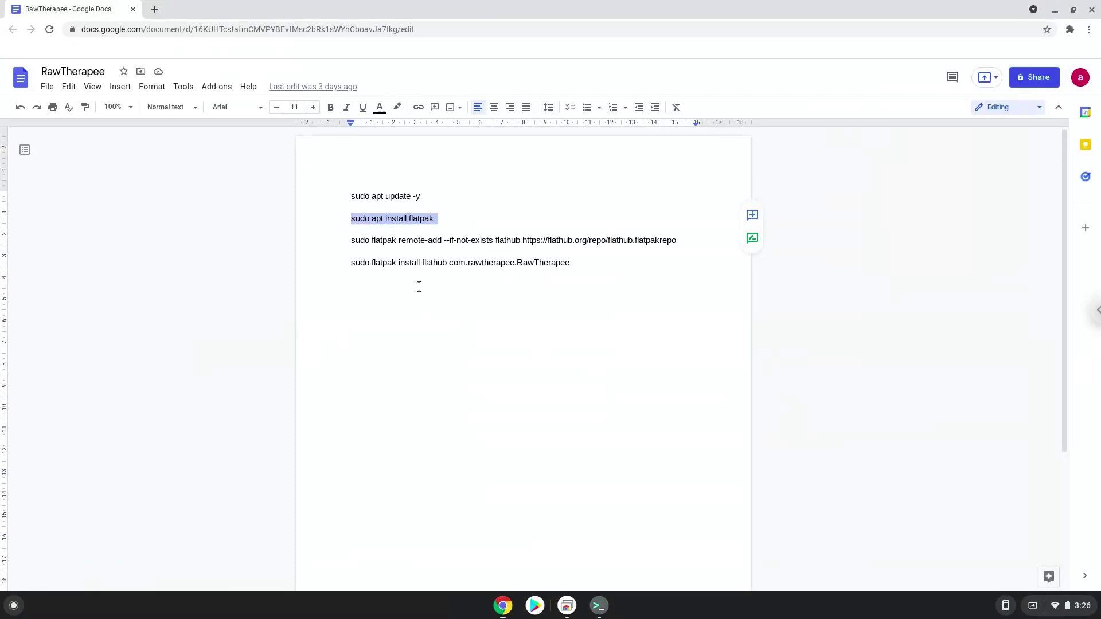
triple_click(405, 241)
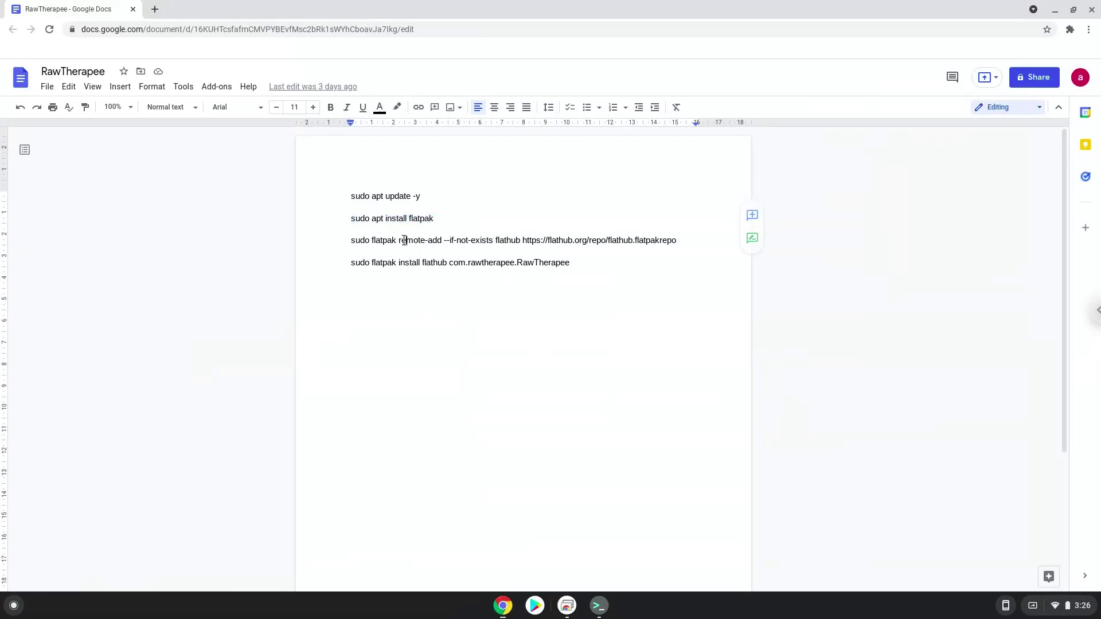
right_click(404, 240)
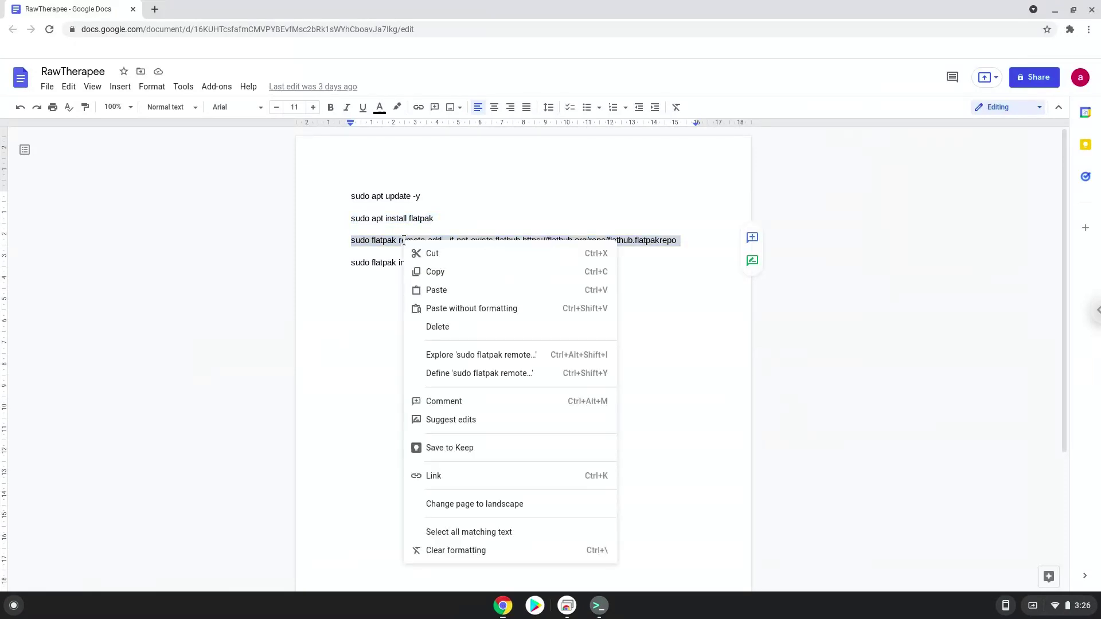
click(431, 273)
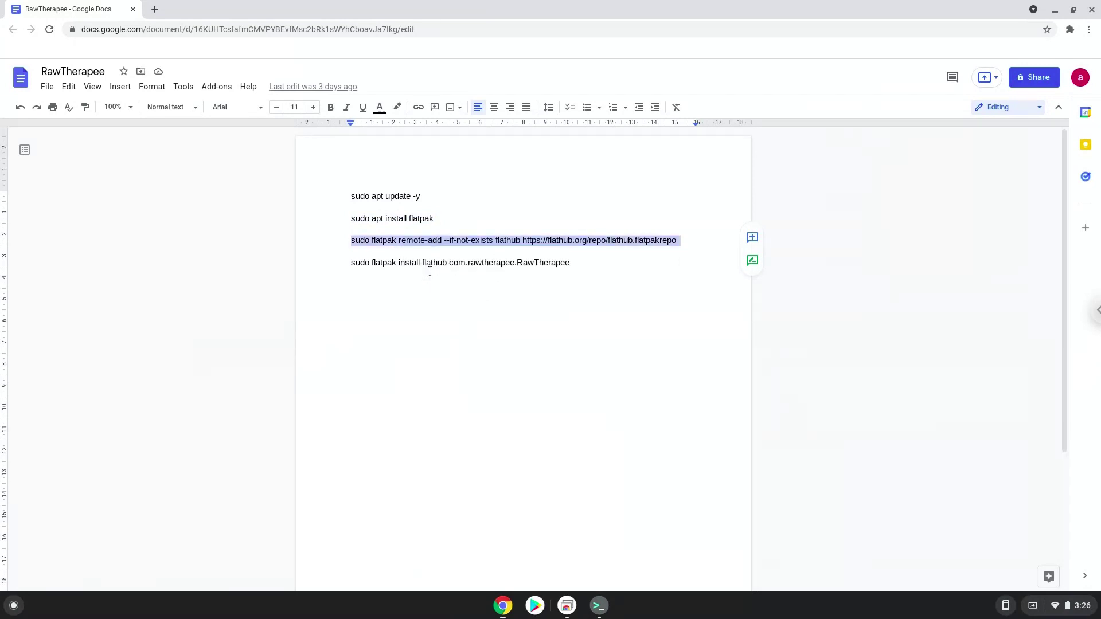
Step: Paste and run the remote-add command in Terminal to add the Flathub repository
click(598, 607)
key(ctrl+shift+v)
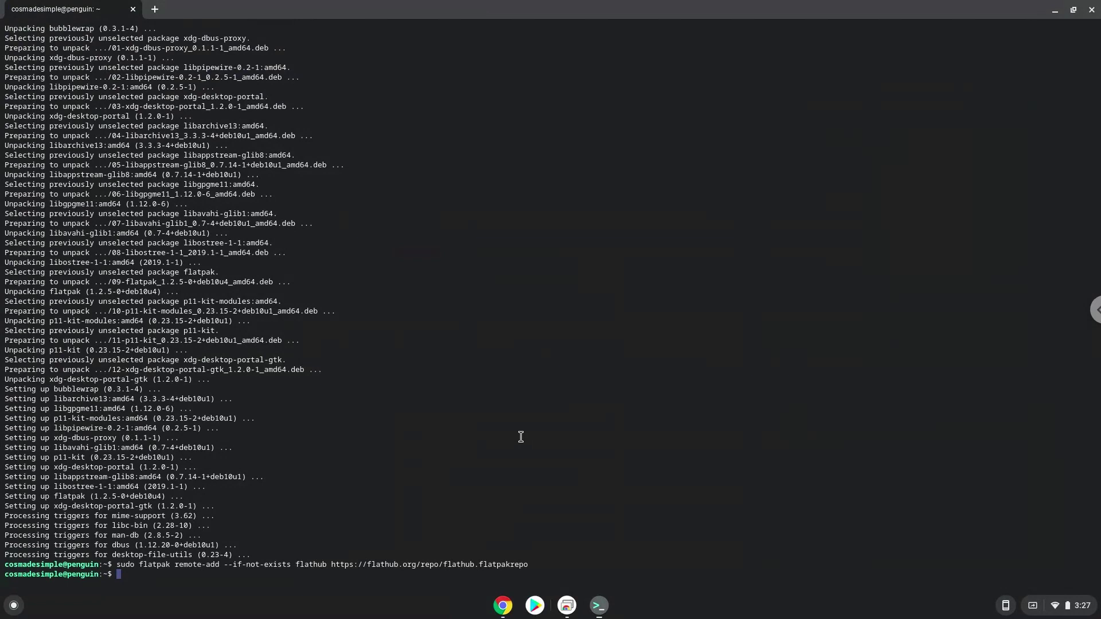
Step: Copy the 'sudo flatpak install flathub com.rawtherapee.RawTherapee' line from the document
click(502, 606)
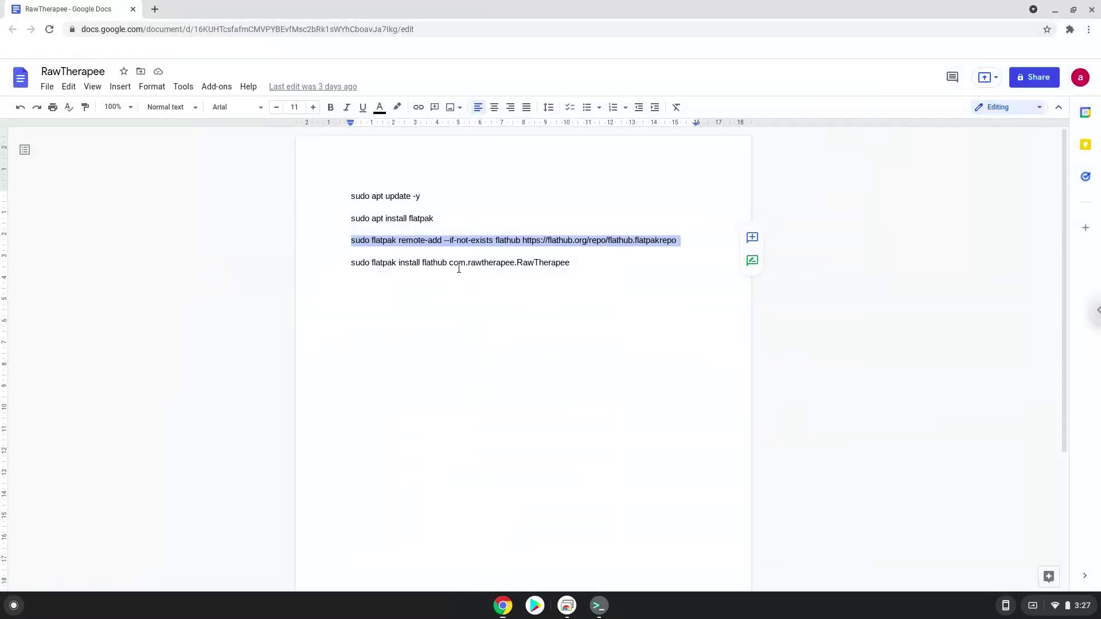
triple_click(458, 264)
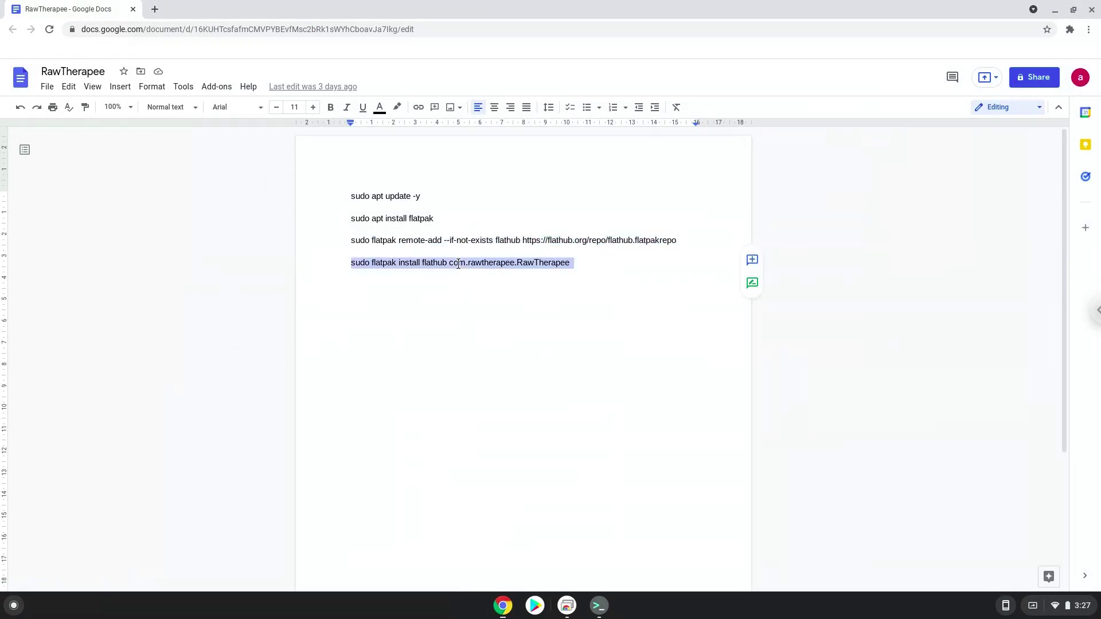
right_click(458, 264)
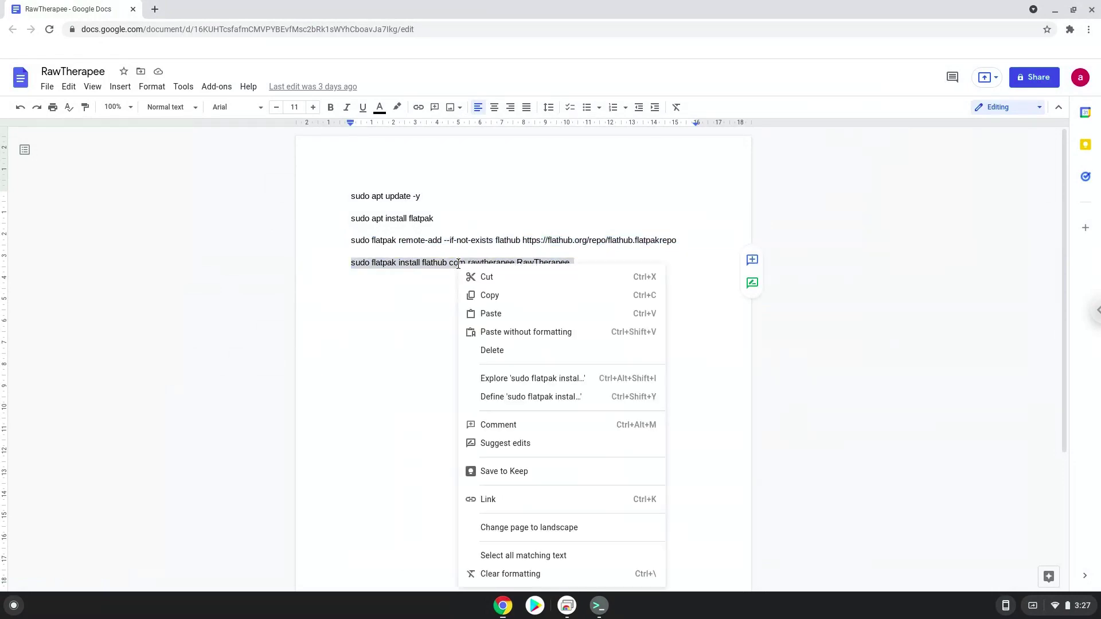
click(484, 296)
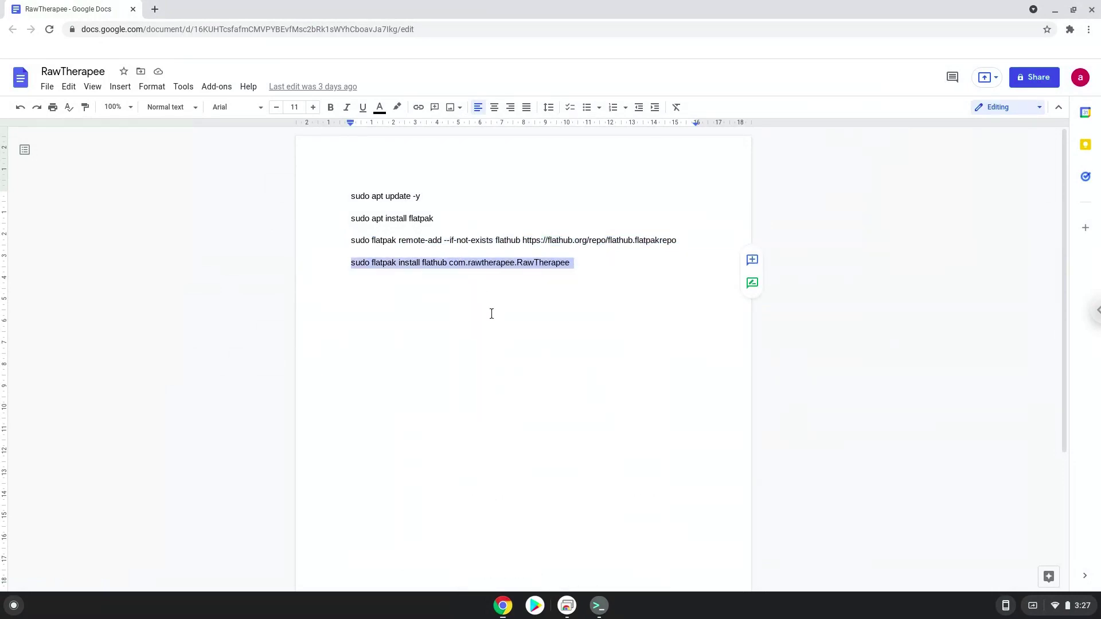
Step: Install com.rawtherapee.RawTherapee from Flathub, accepting both prompts, then close the terminal
click(598, 606)
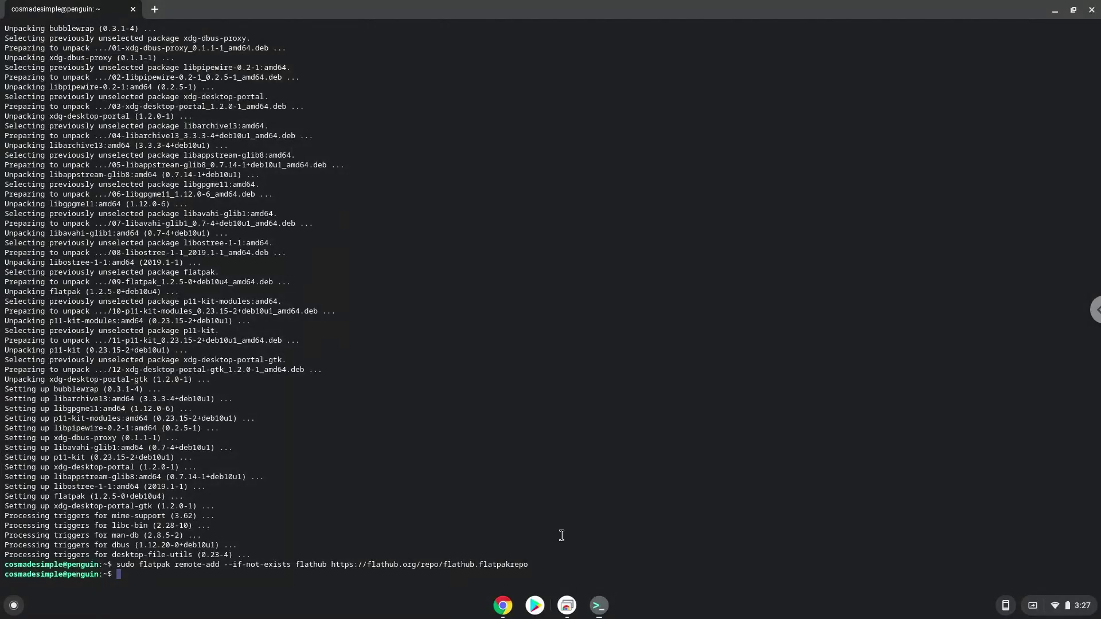
key(ctrl+shift+v)
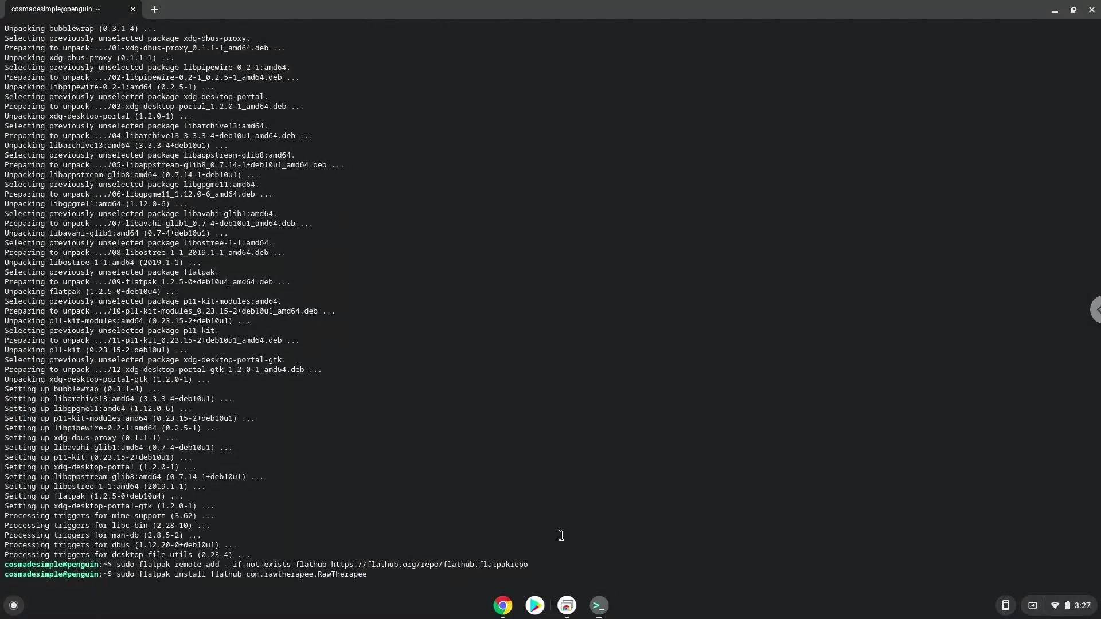
key(Return)
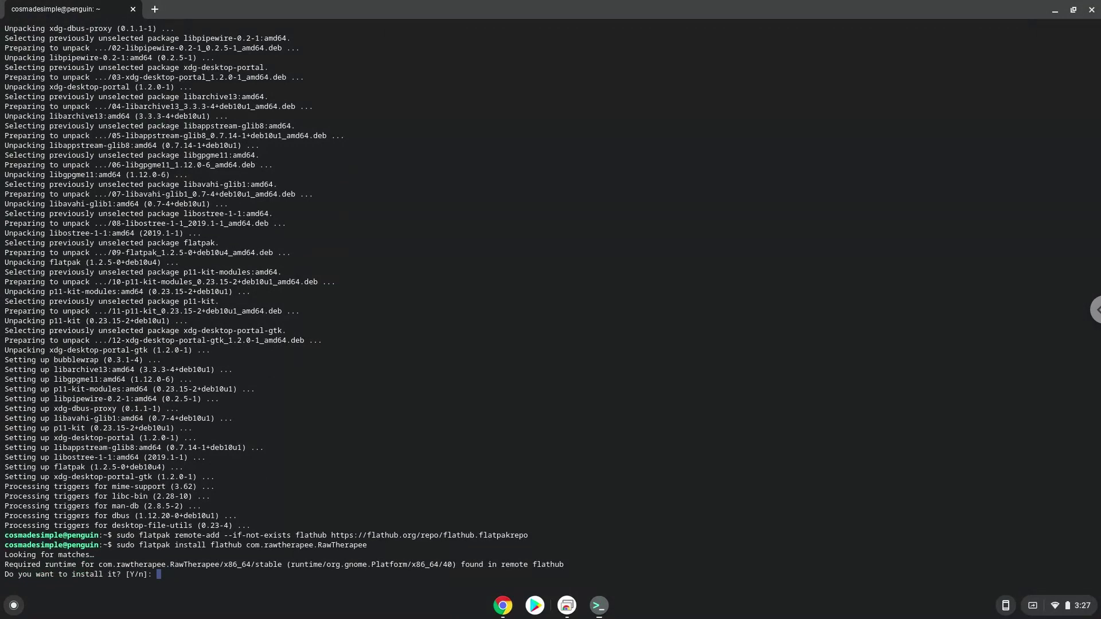
key(Return)
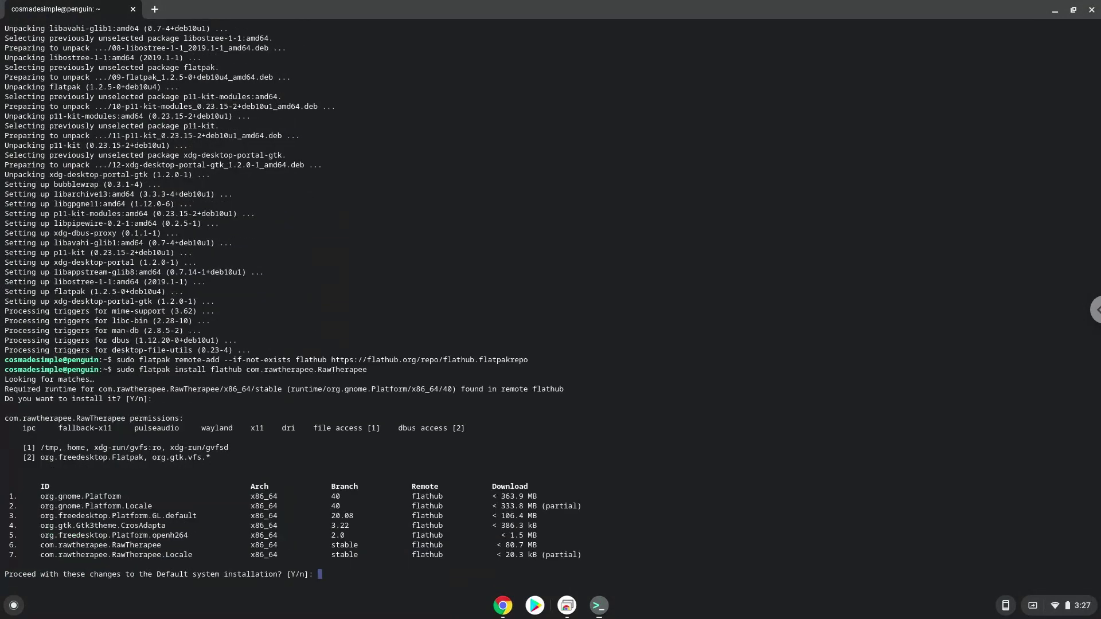
key(Return)
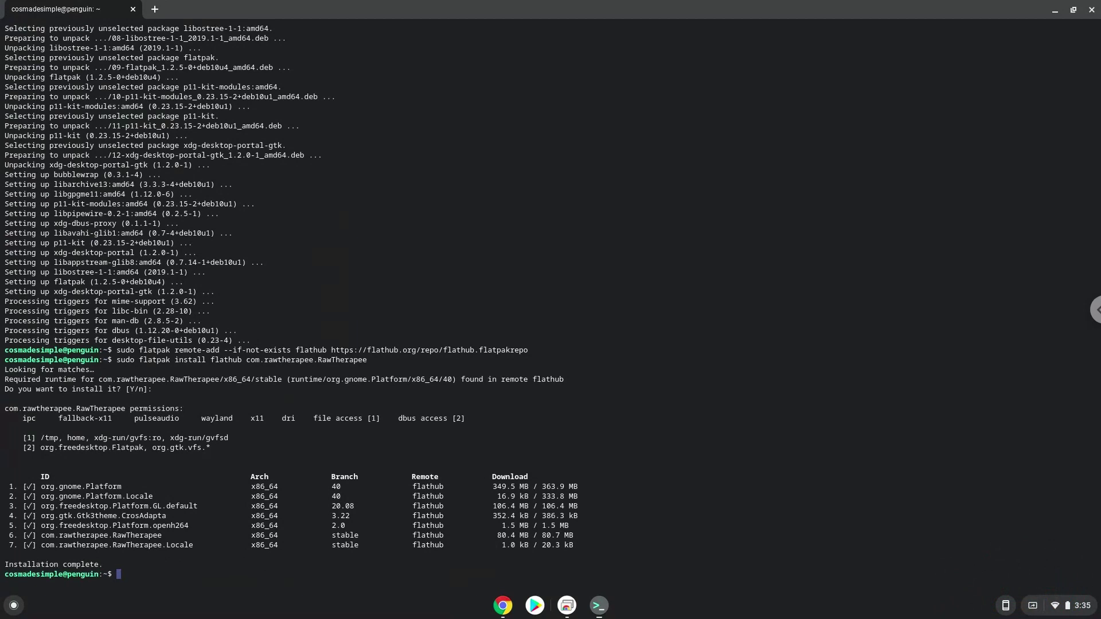
click(1091, 10)
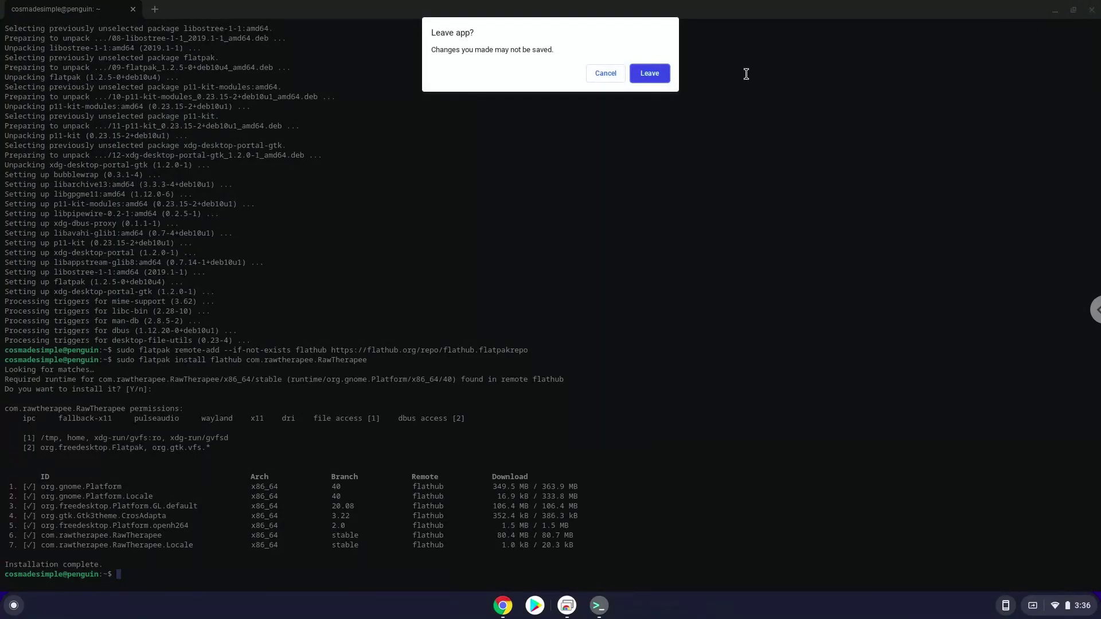
Step: Leave the terminal, then launch RawTherapee from the Linux apps folder on the Launcher's second page
click(650, 74)
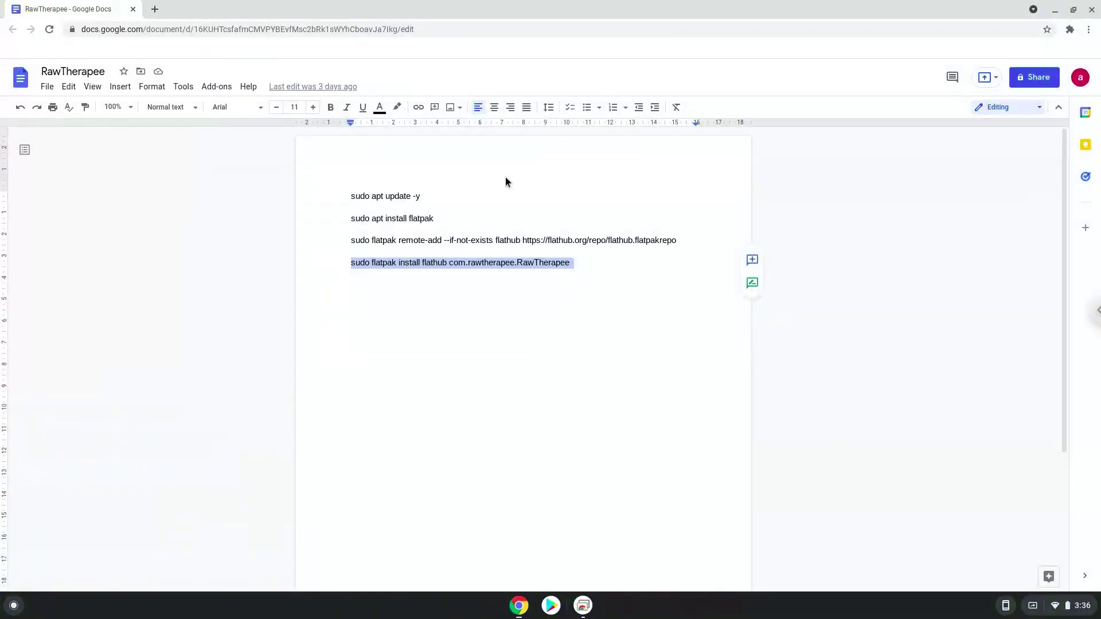
click(26, 609)
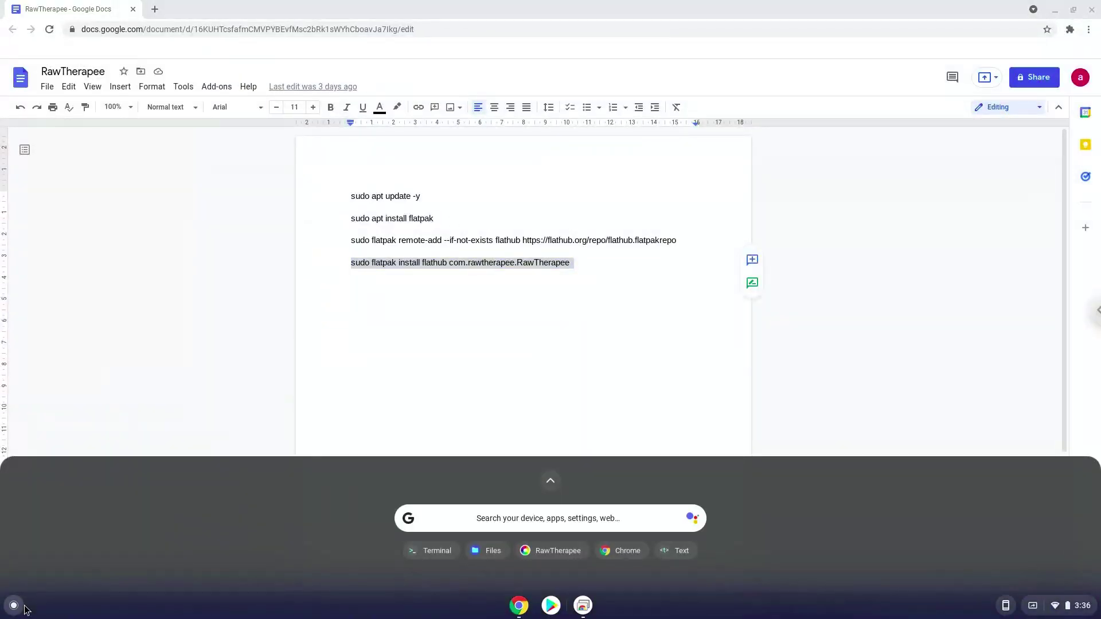
click(549, 481)
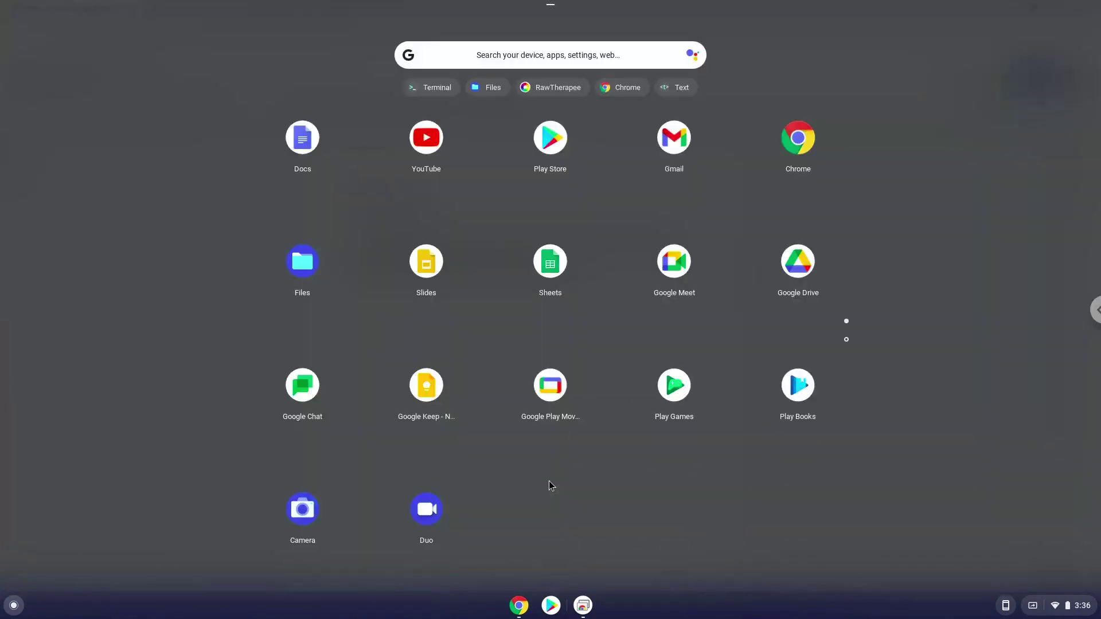
click(846, 340)
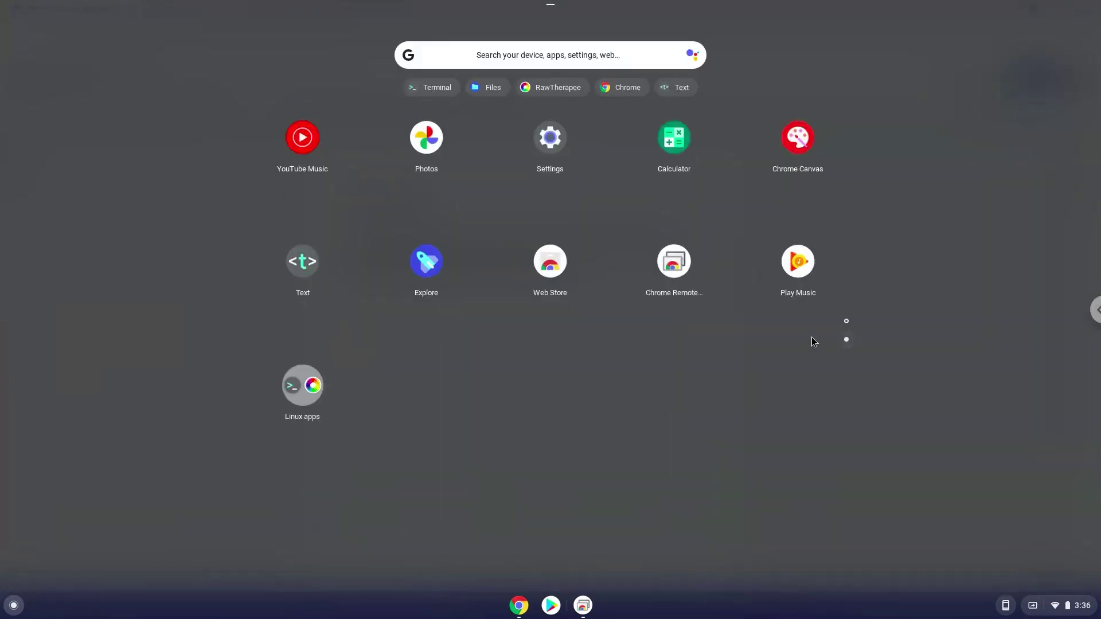
click(312, 389)
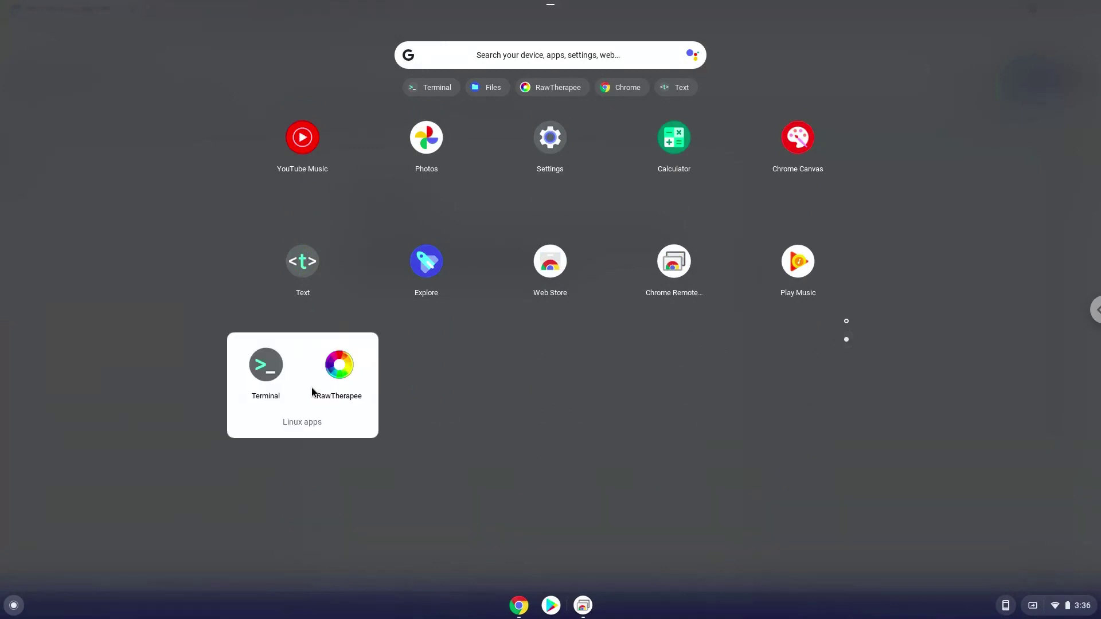
click(337, 364)
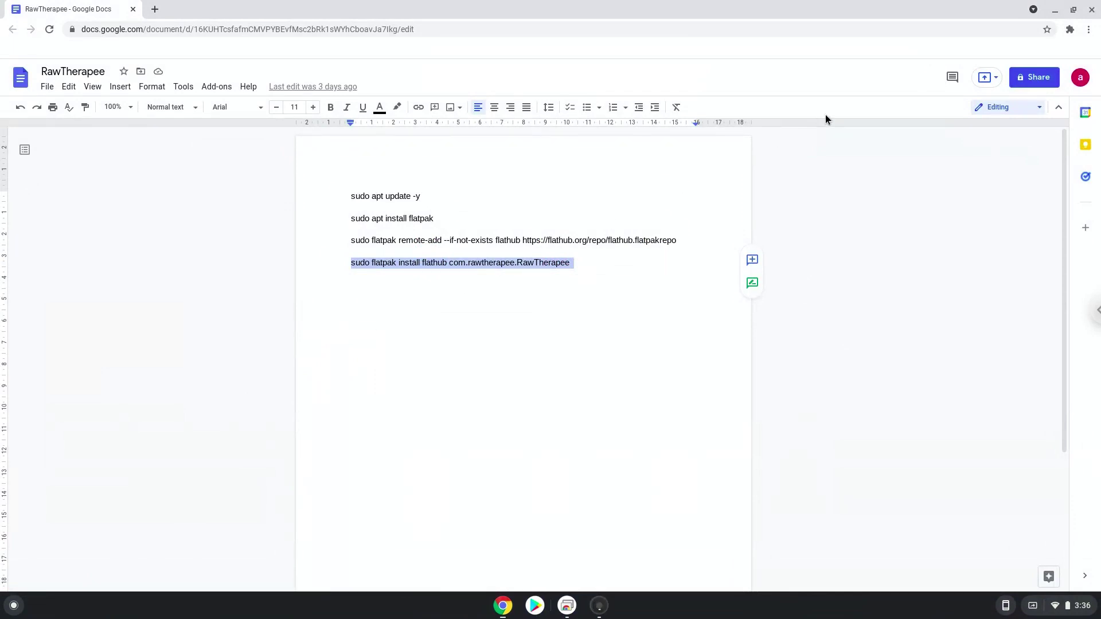
Step: Close the Google Docs browser window and dismiss RawTherapee 5.8's About dialog
click(1090, 11)
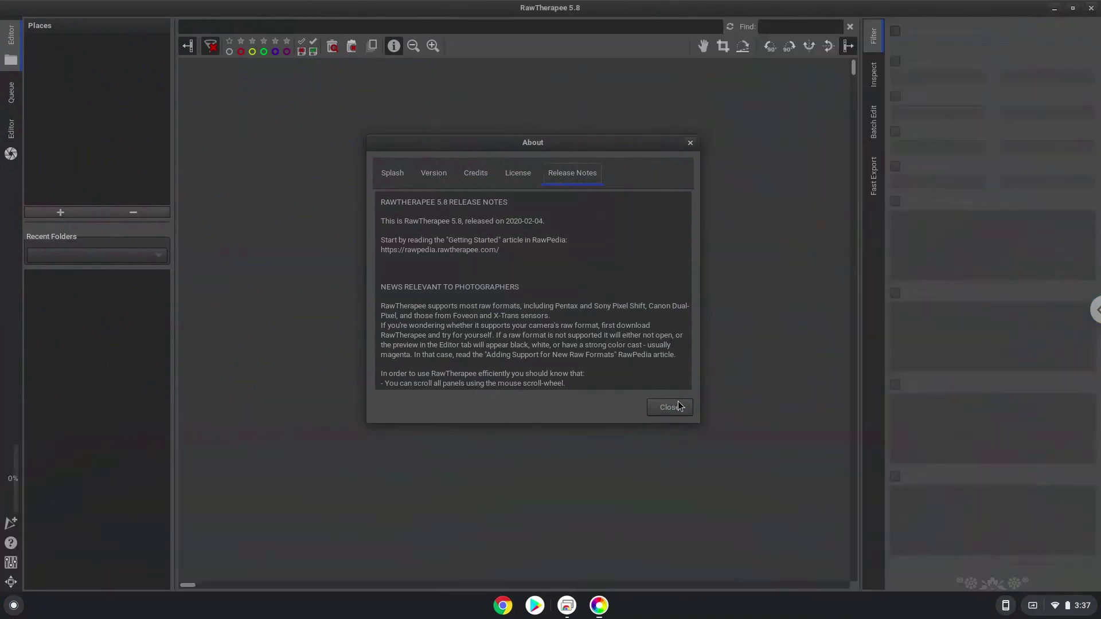
click(677, 404)
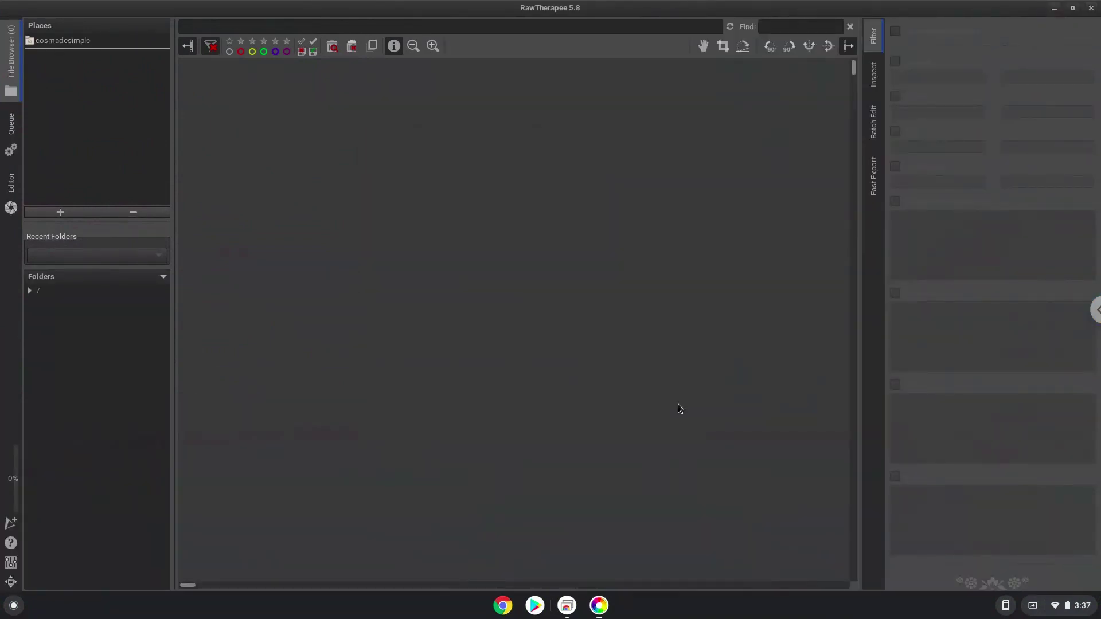